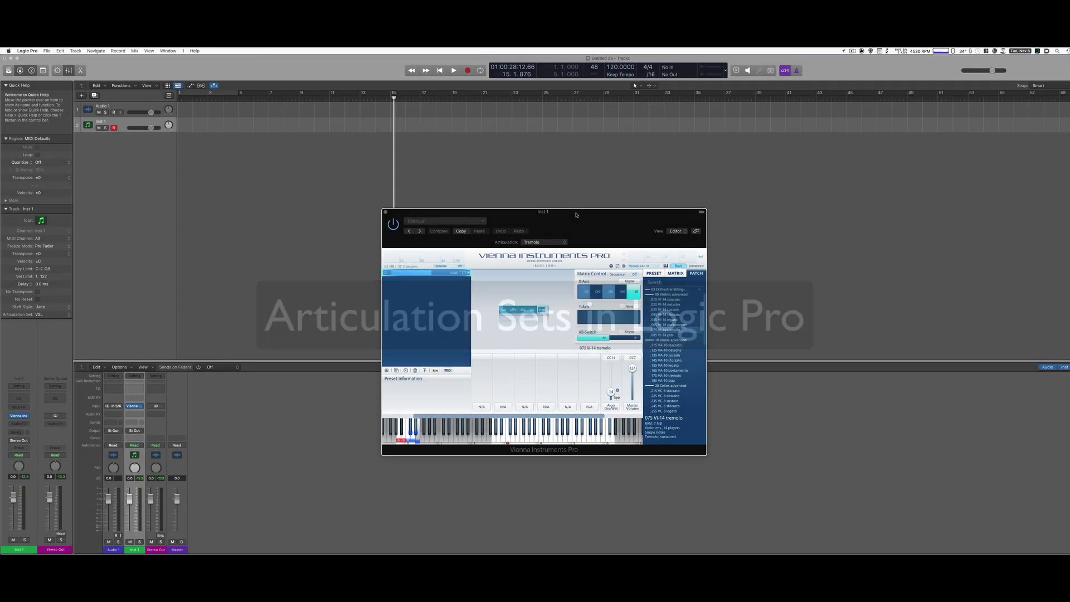
- Move the Vienna Instruments window aside and pick the 03S VI-14 sustain cell in the matrix
{"action": "left_click_drag", "start_coordinate": [576, 215], "coordinate": [538, 196]}
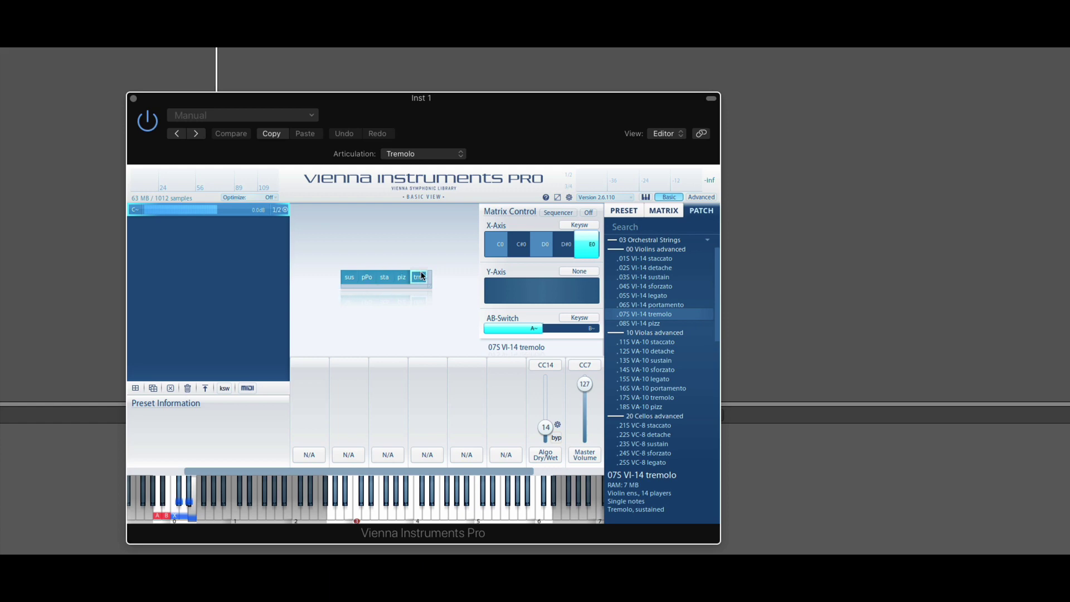
{"action": "left_click", "coordinate": [349, 279]}
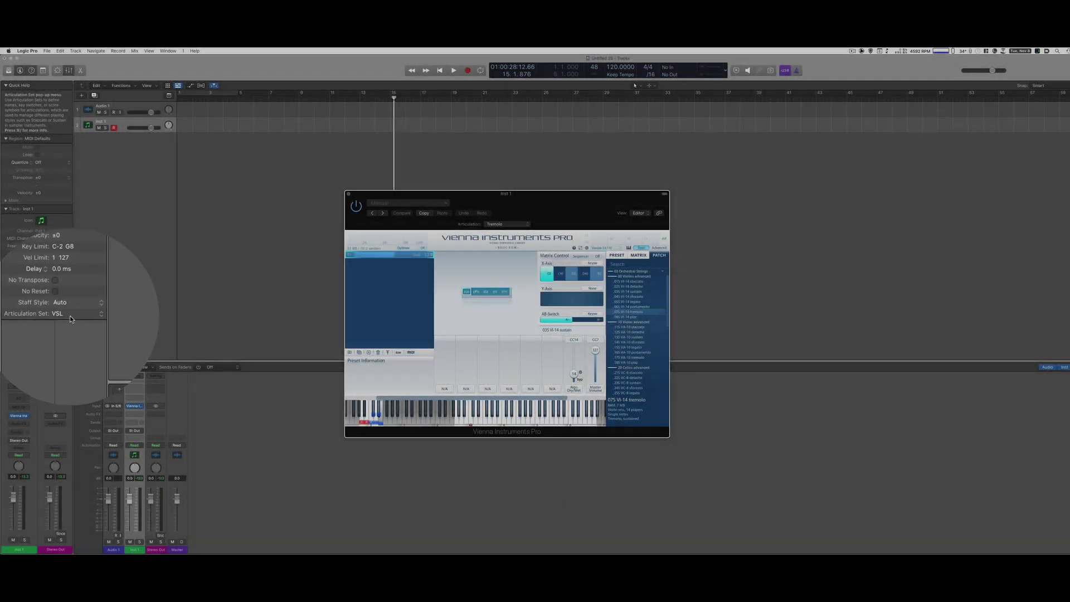
- Choose Edit… for Inst 1's VSL articulation set and bring the editor fully into view
{"action": "left_click", "coordinate": [48, 315]}
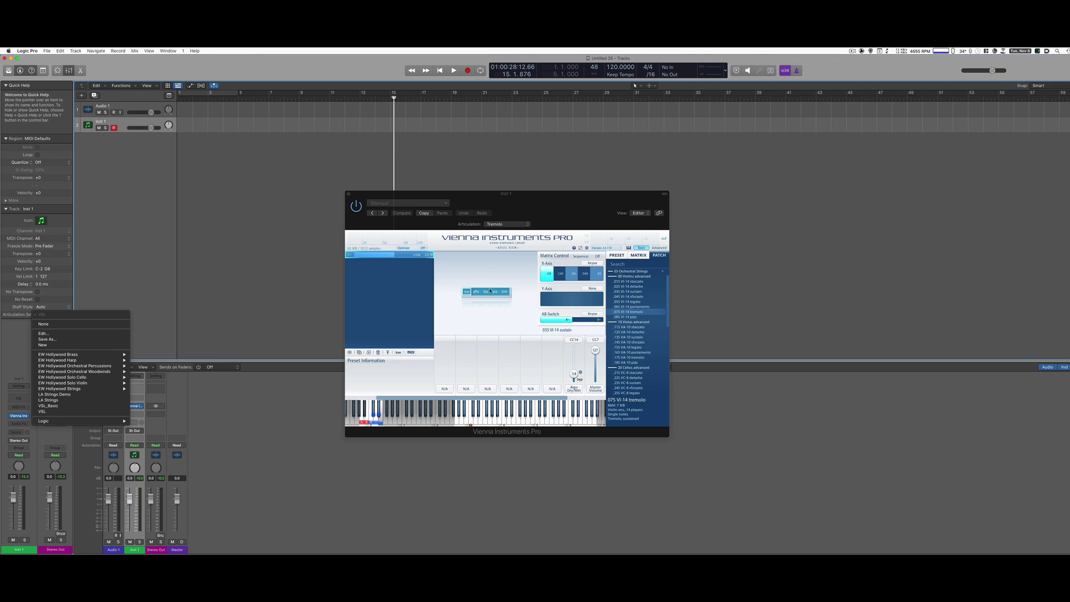
{"action": "left_click", "coordinate": [45, 334]}
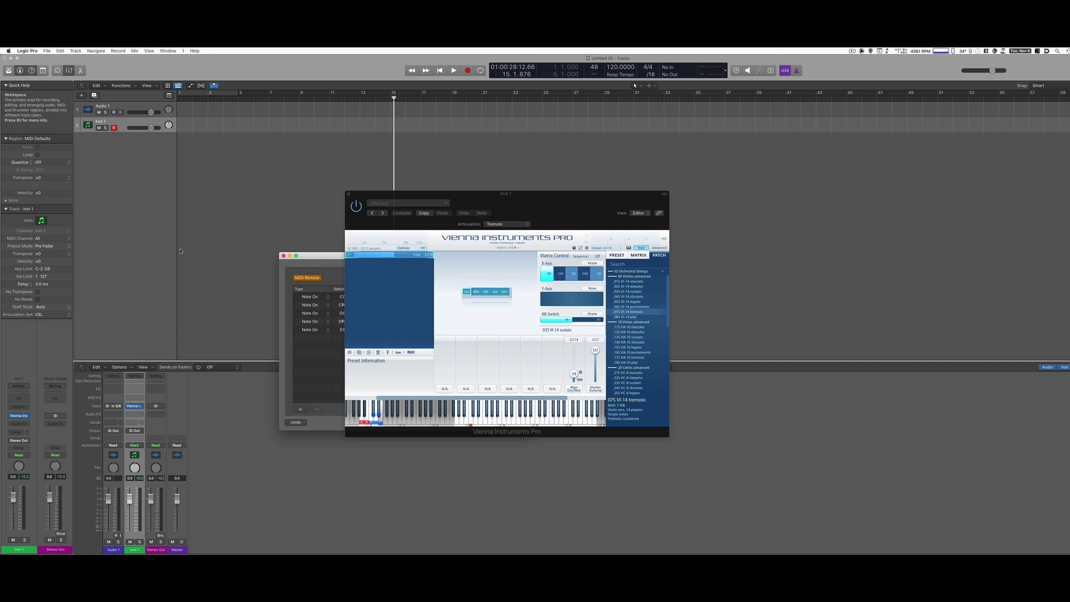
{"action": "left_click_drag", "start_coordinate": [315, 257], "coordinate": [122, 228]}
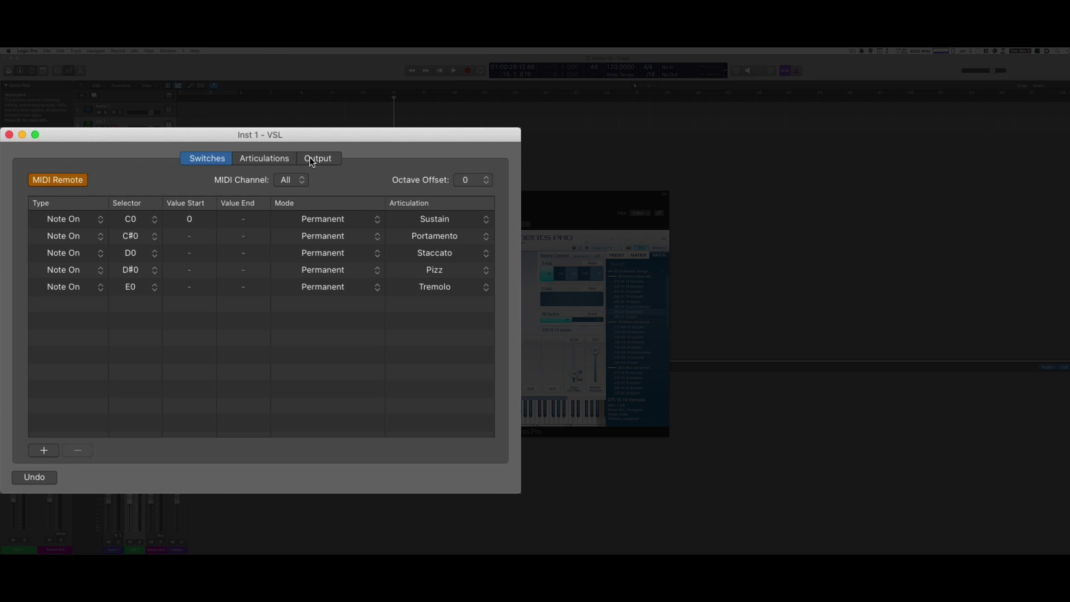
- Show the Articulations tab listing Sustain through Tremolo with IDs 1–5
{"action": "left_click", "coordinate": [269, 162]}
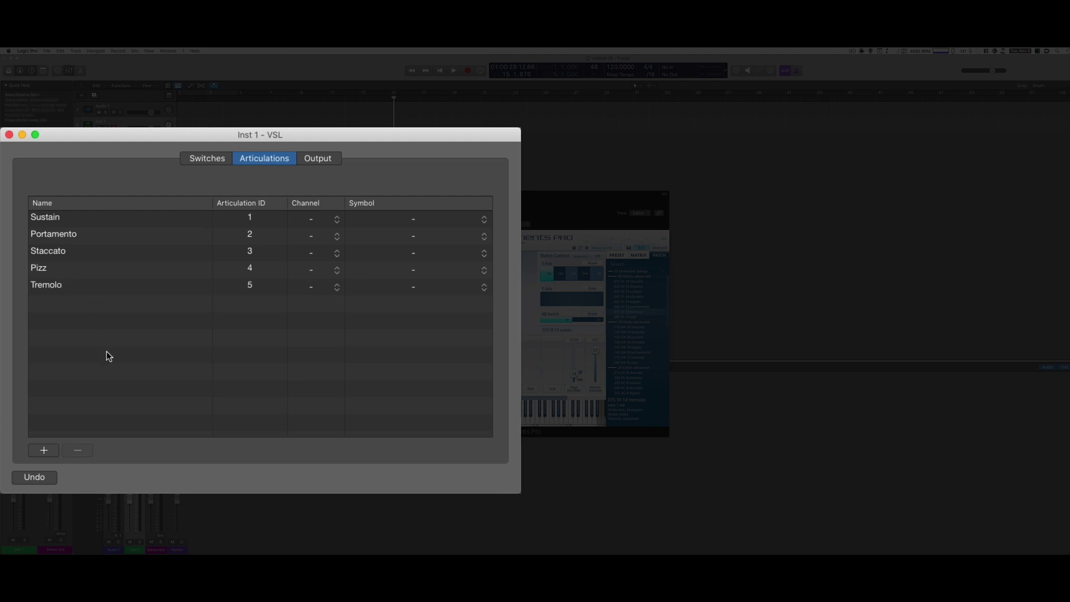
- Add a sixth articulation named 'Legato' and load the 05S VI-14 legato patch into slot A6
{"action": "left_click", "coordinate": [44, 450]}
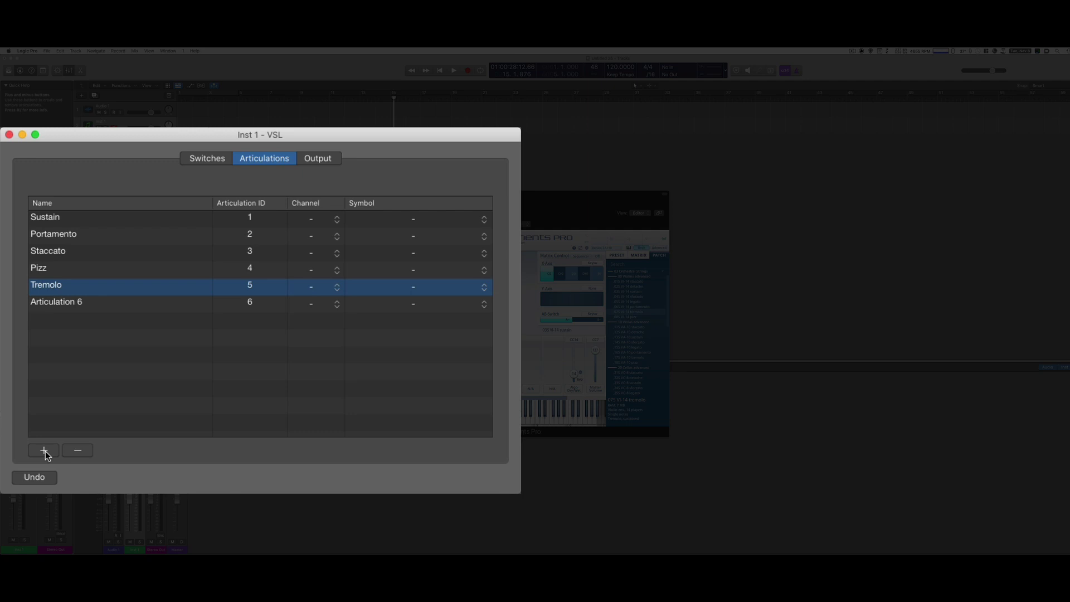
{"action": "left_click", "coordinate": [53, 303]}
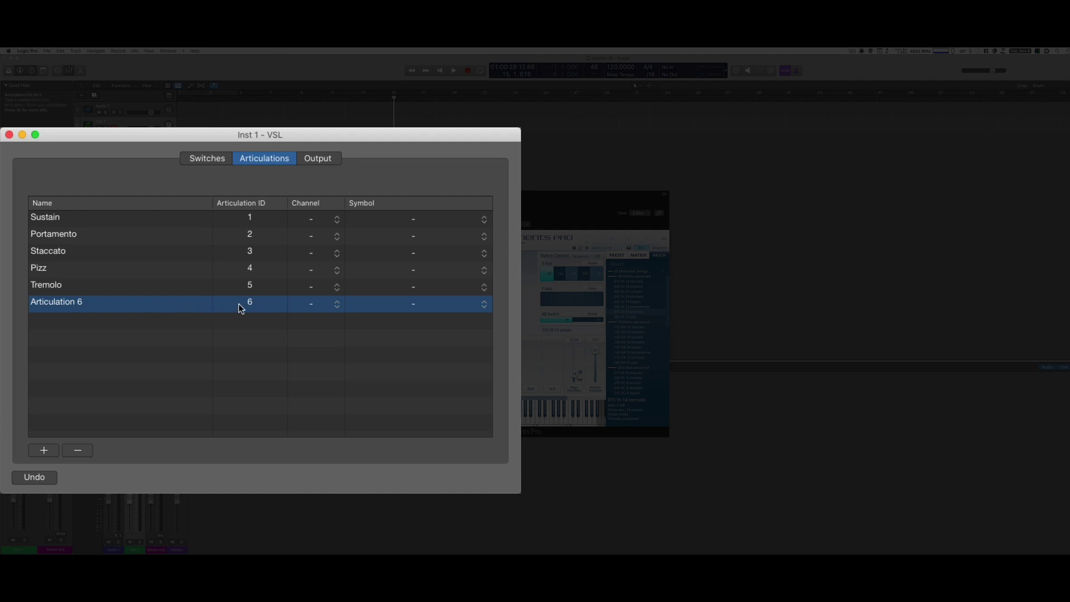
{"action": "right_click", "coordinate": [73, 303]}
{"action": "left_click", "coordinate": [55, 312]}
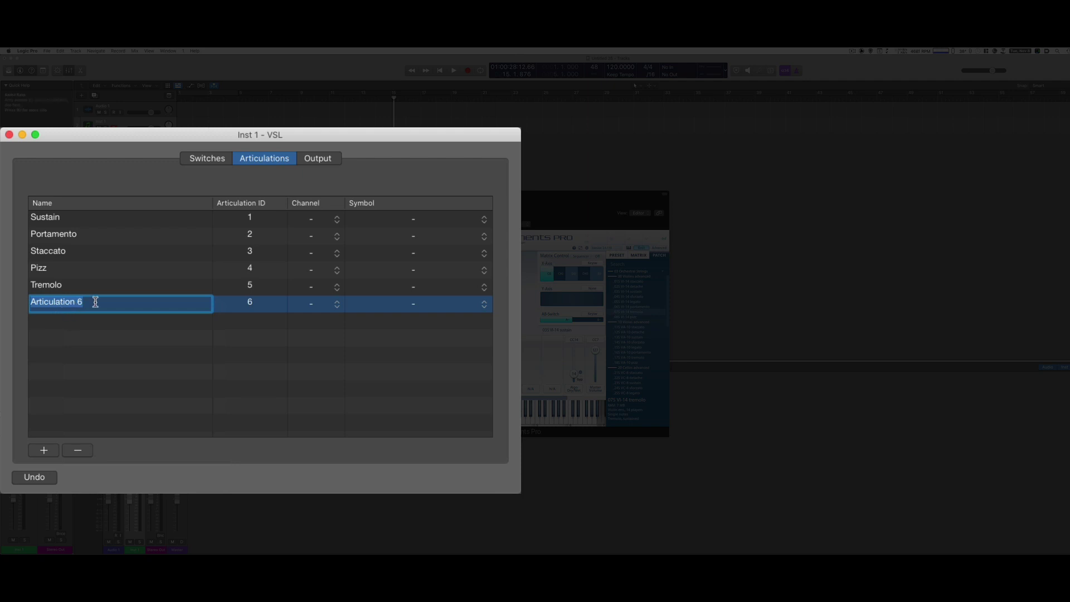
{"action": "type", "text": "Legato"}
{"action": "left_click", "coordinate": [186, 337]}
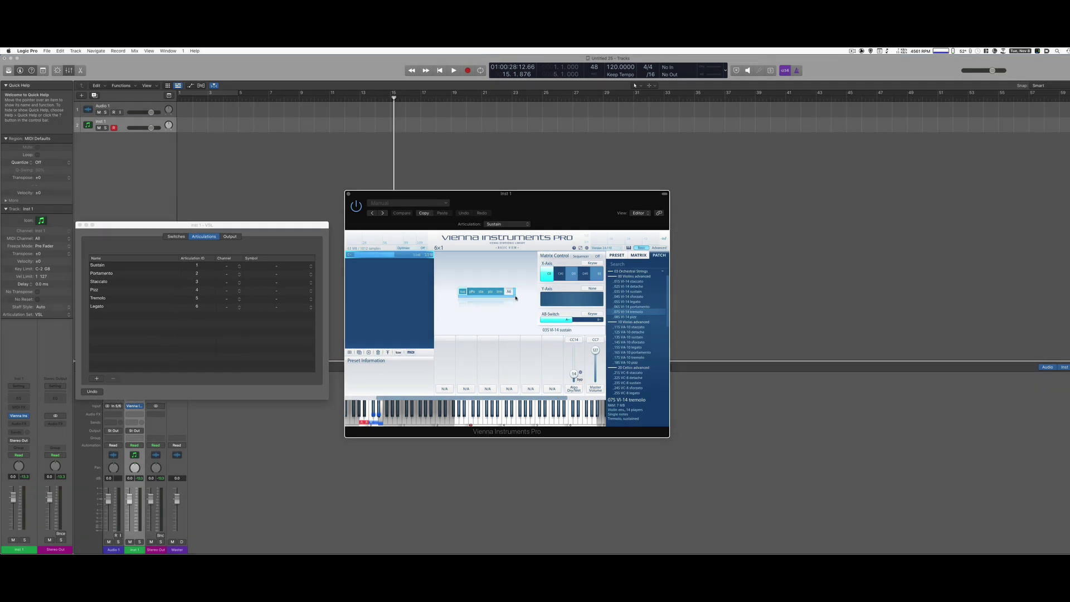
{"action": "left_click_drag", "start_coordinate": [636, 302], "coordinate": [510, 294]}
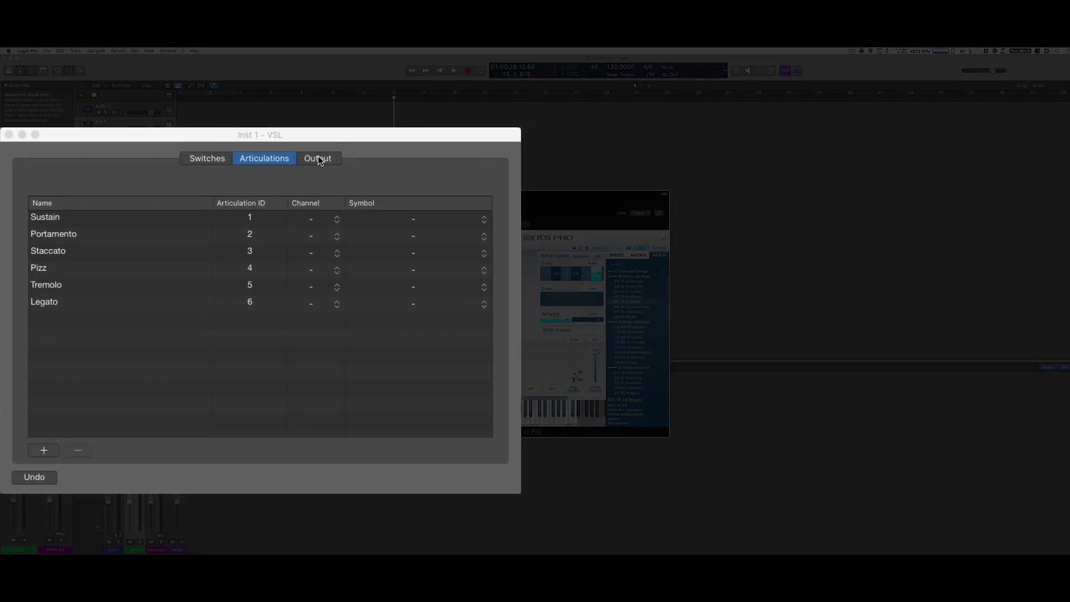
- Make Legato output a Note On at F0, then return to the Switches table
{"action": "left_click", "coordinate": [317, 159]}
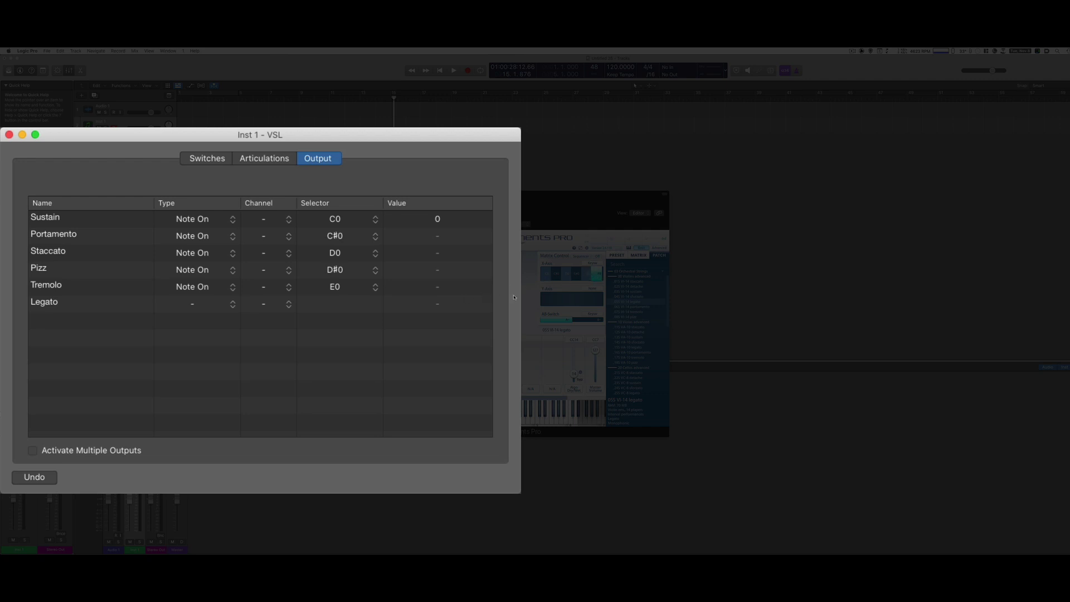
{"action": "left_click", "coordinate": [191, 305]}
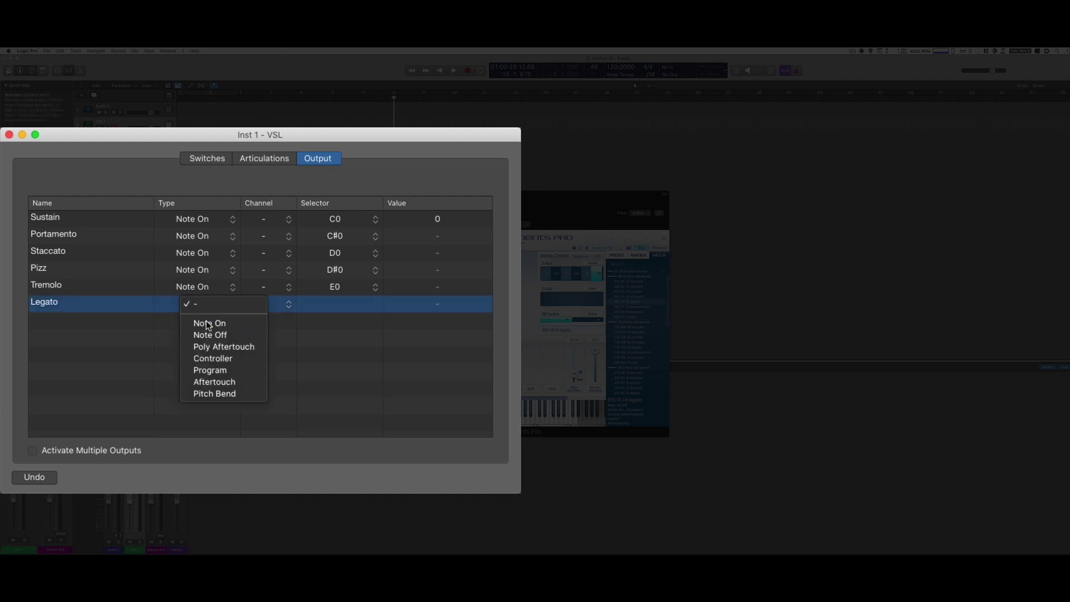
{"action": "left_click", "coordinate": [208, 324]}
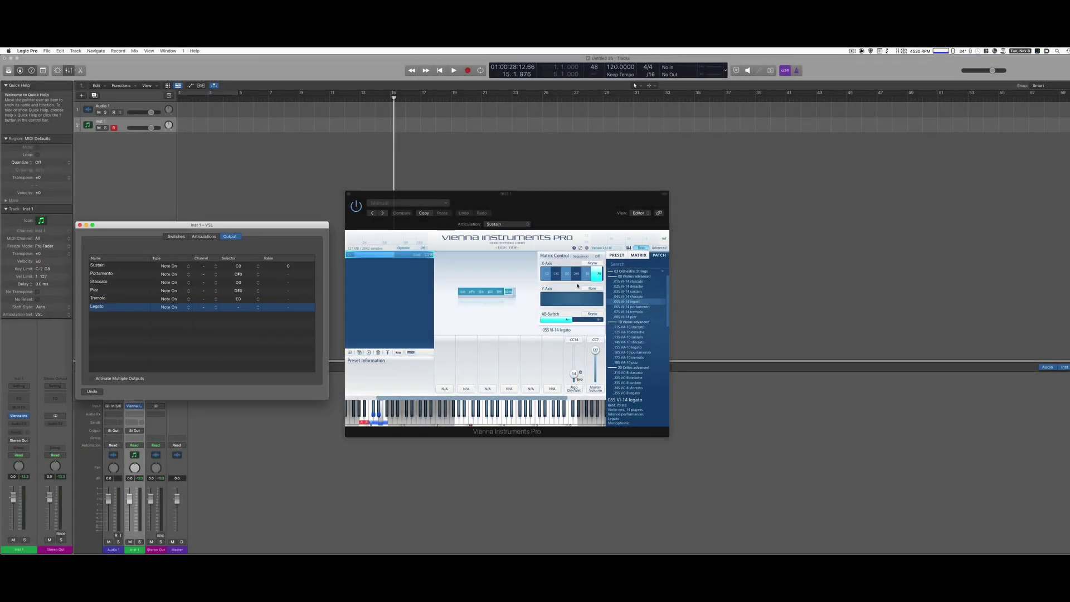
{"action": "left_click", "coordinate": [239, 307]}
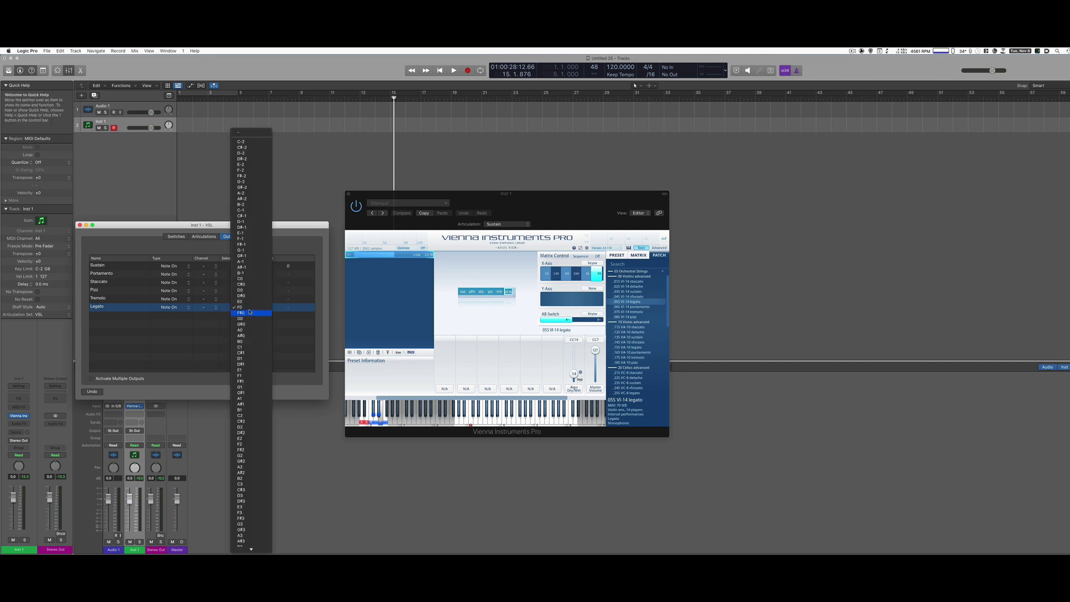
{"action": "left_click", "coordinate": [249, 307]}
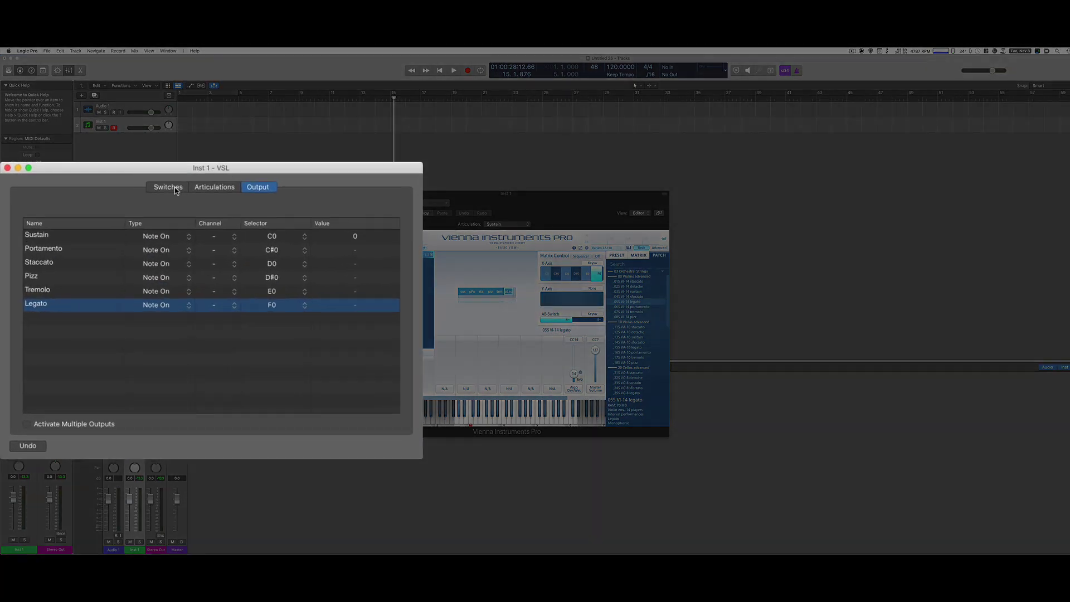
{"action": "left_click", "coordinate": [175, 190]}
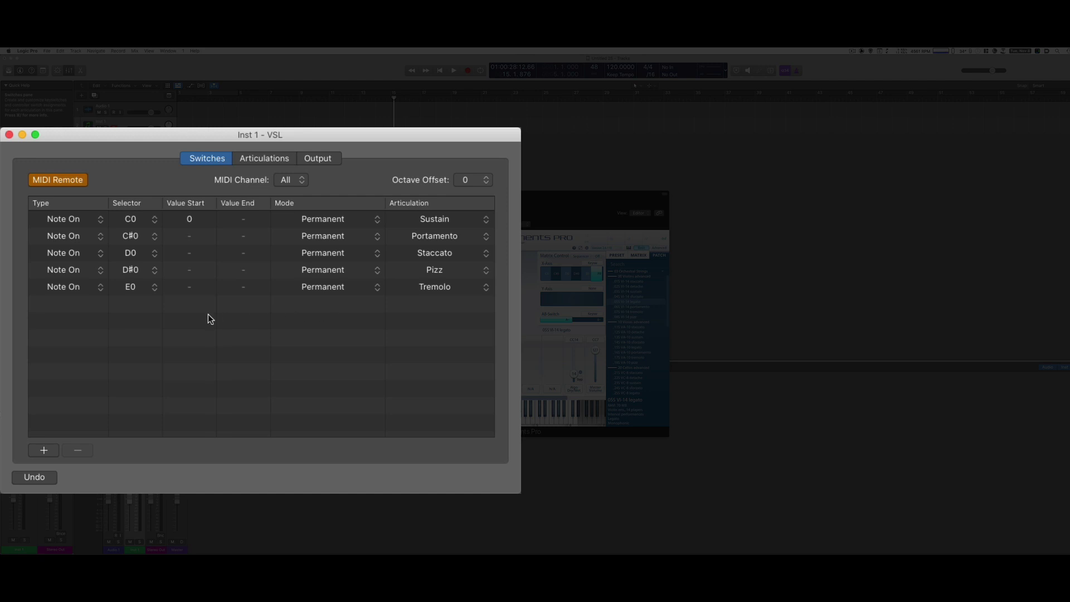
{"action": "left_click", "coordinate": [39, 450]}
{"action": "left_click", "coordinate": [344, 303]}
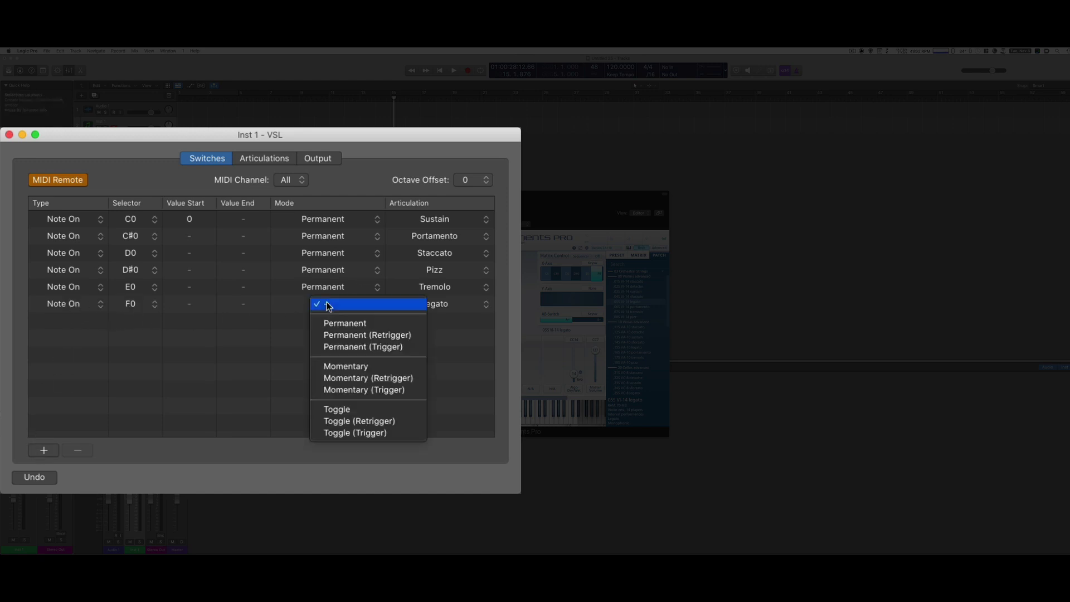
{"action": "left_click", "coordinate": [346, 324]}
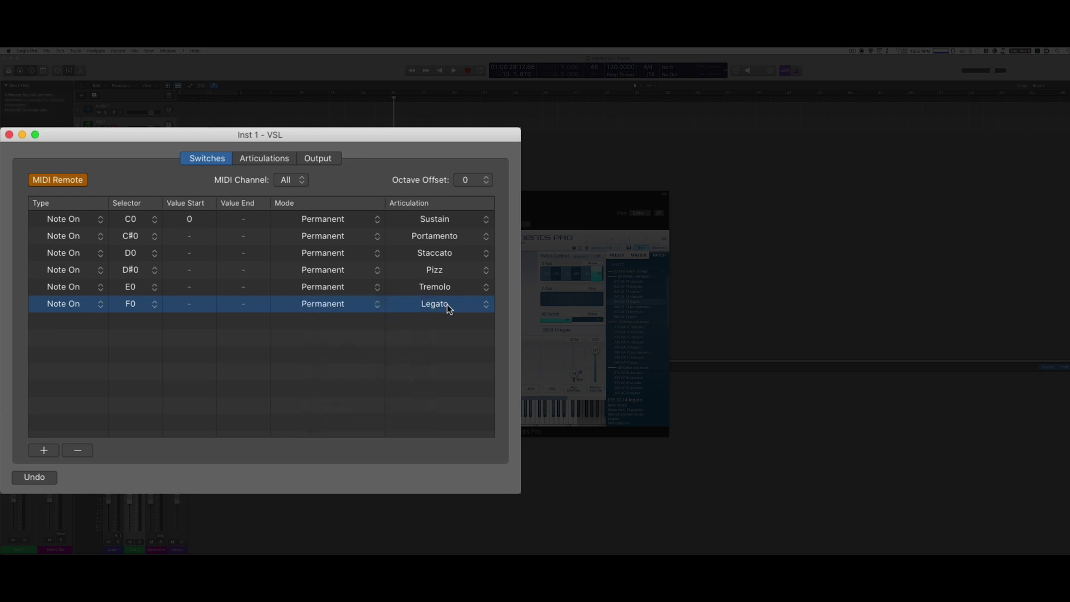
{"action": "left_click", "coordinate": [276, 161]}
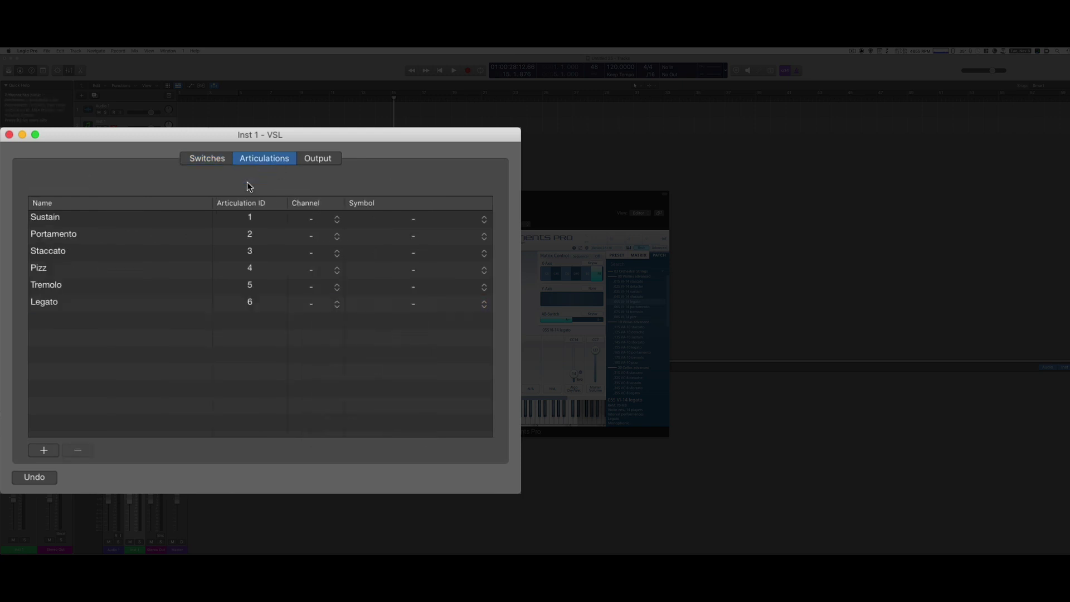
{"action": "left_click", "coordinate": [215, 158]}
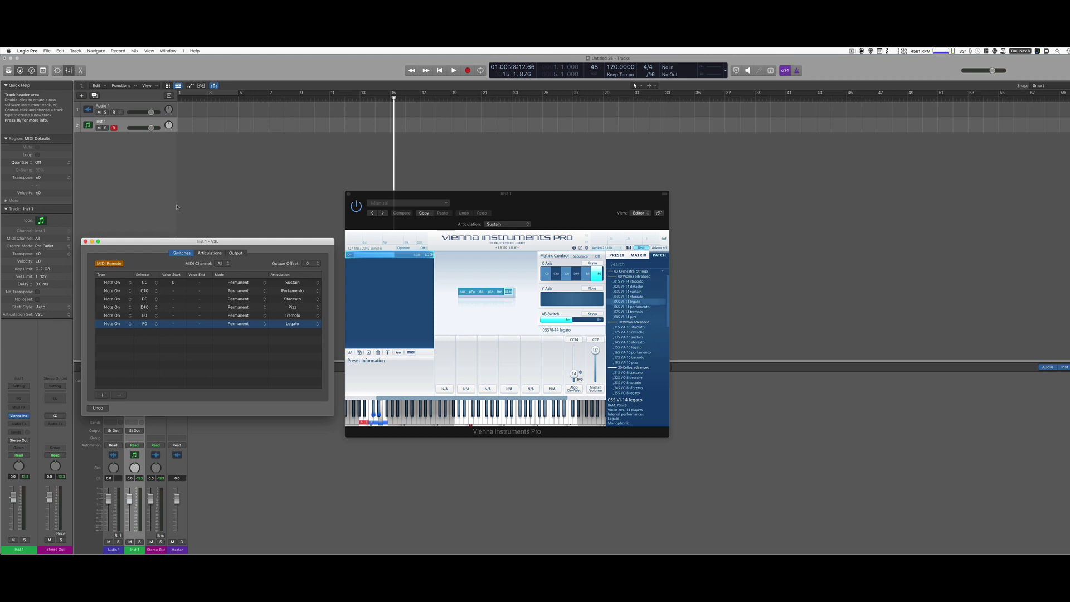
- Close the articulation editor and record a MIDI take on Inst 1 from the project start
{"action": "key", "text": "super+w"}
{"action": "key", "text": "Return"}
{"action": "key", "text": "space"}
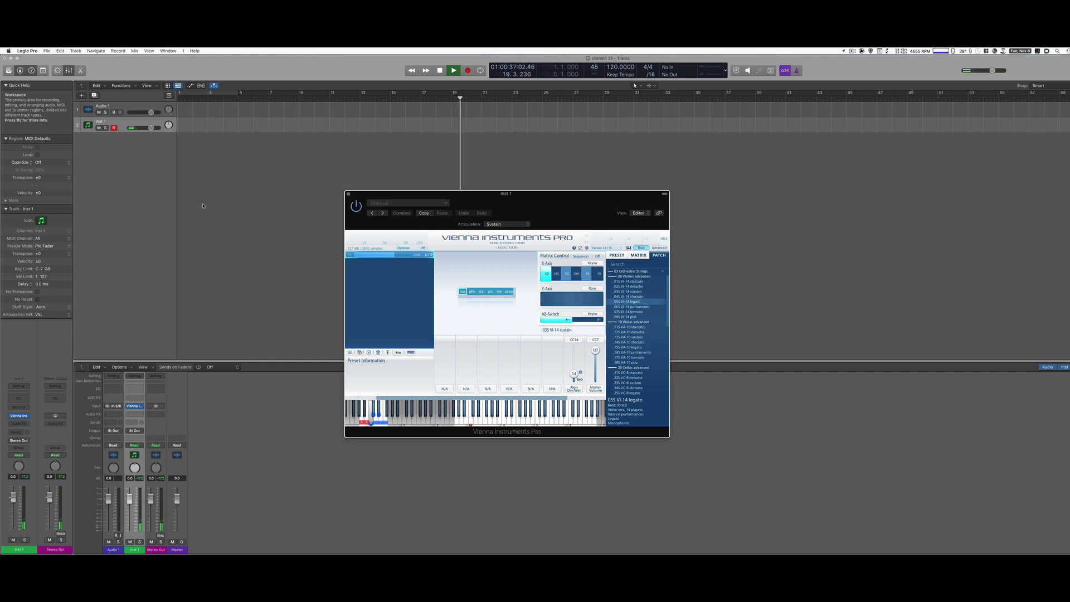
{"action": "key", "text": "shift+r"}
{"action": "key", "text": "space"}
{"action": "left_click", "coordinate": [202, 205]}
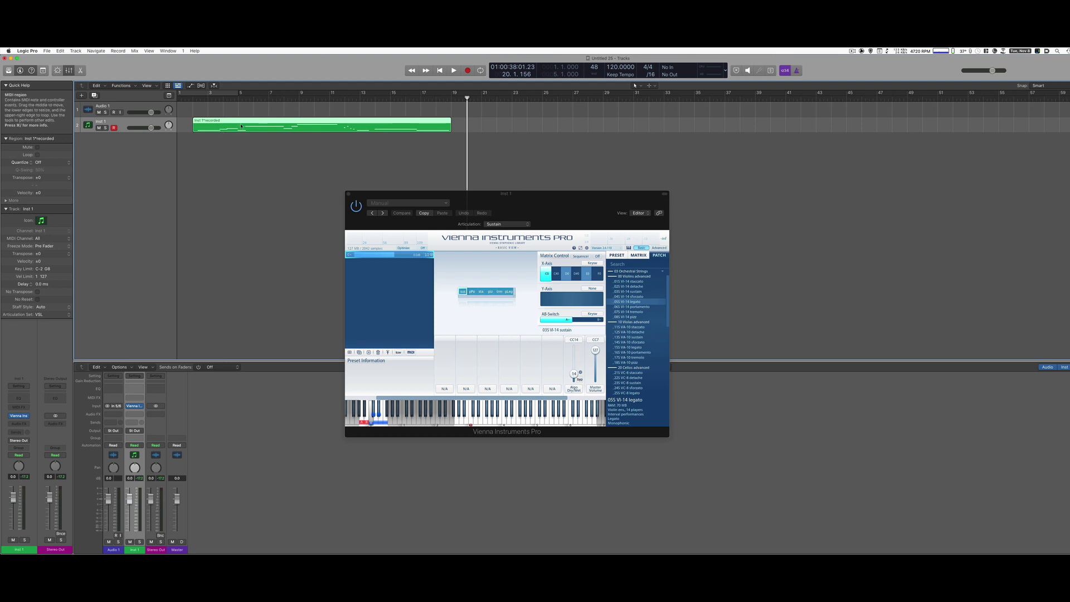
- Open the recorded region in an enlarged Piano Roll, close Vienna Instruments, and select the first note
{"action": "double_click", "coordinate": [241, 126]}
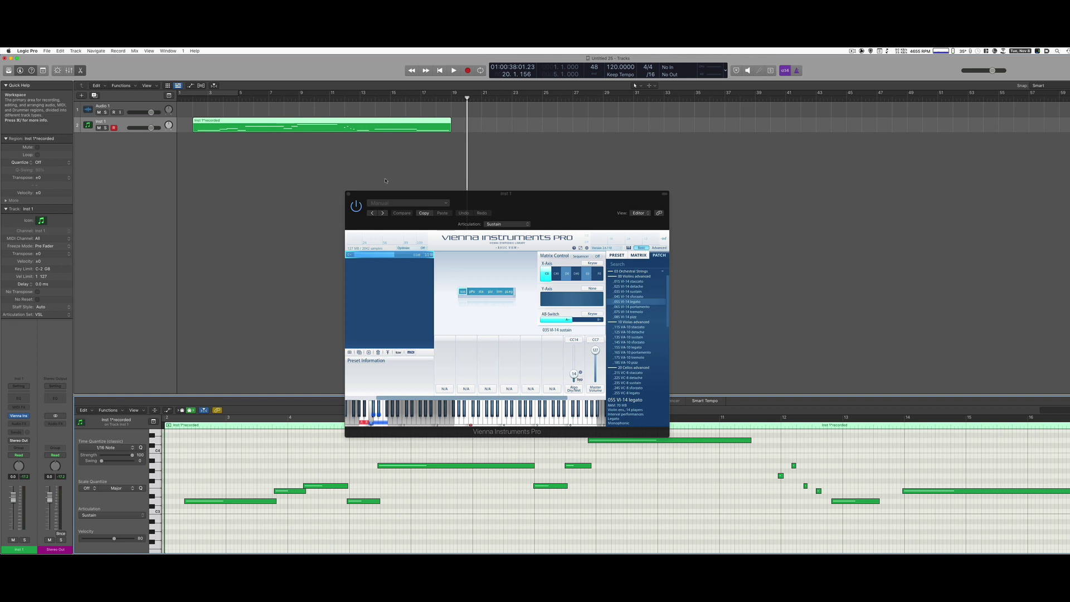
{"action": "left_click", "coordinate": [349, 198]}
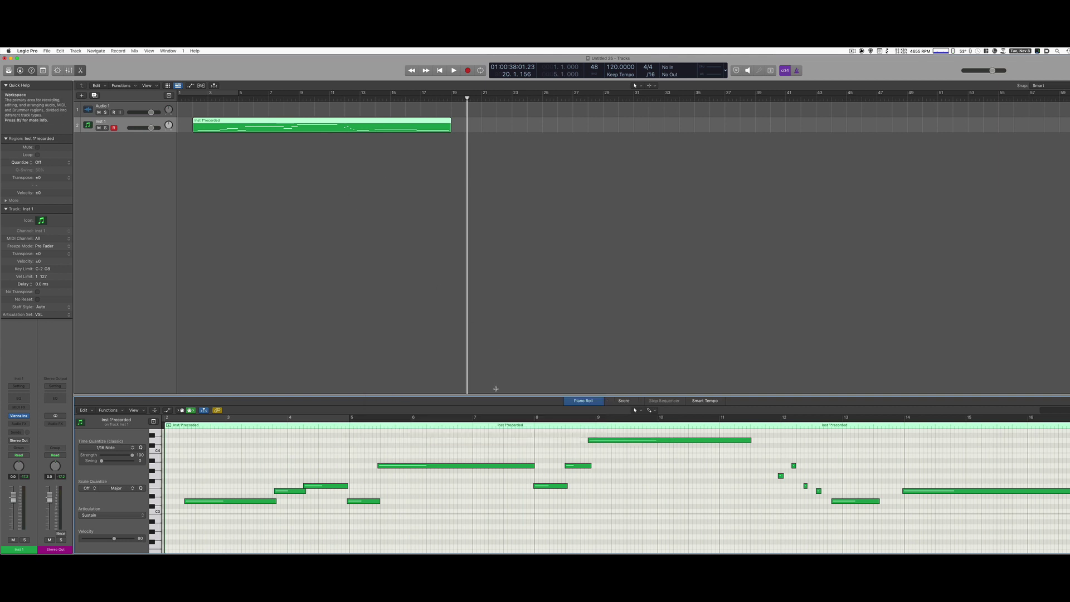
{"action": "left_click_drag", "start_coordinate": [496, 396], "coordinate": [495, 279]}
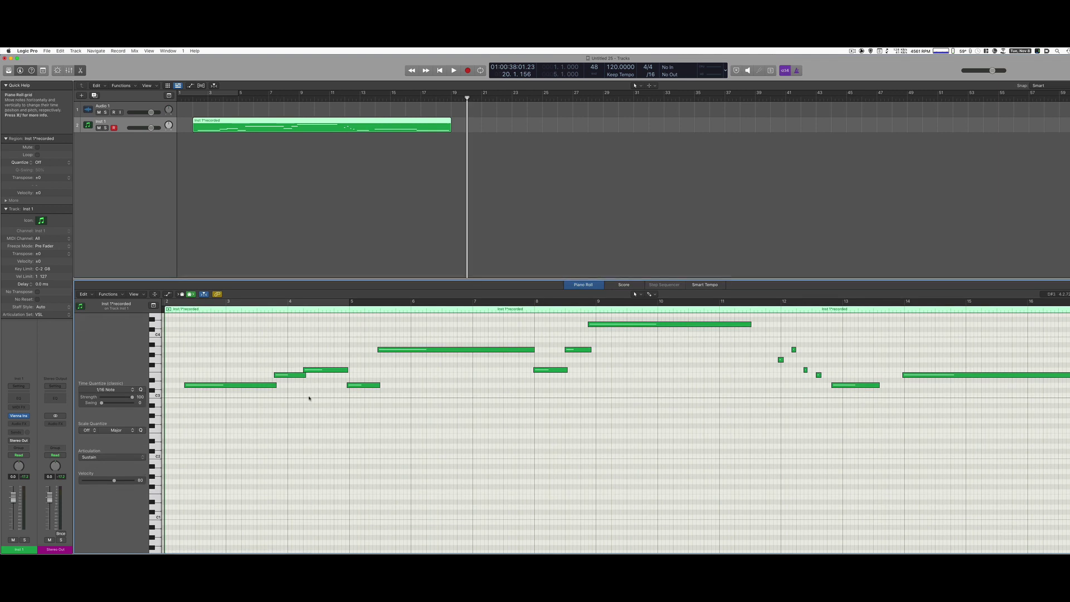
{"action": "scroll", "coordinate": [278, 444], "scroll_direction": "down", "scroll_amount": 5}
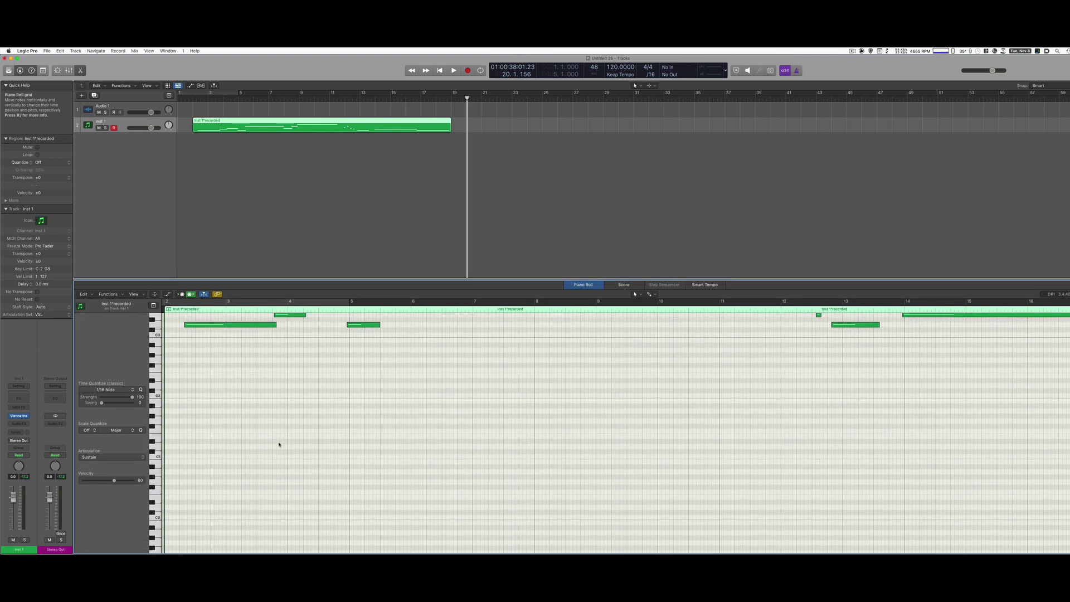
{"action": "scroll", "coordinate": [279, 445], "scroll_direction": "up", "scroll_amount": 5}
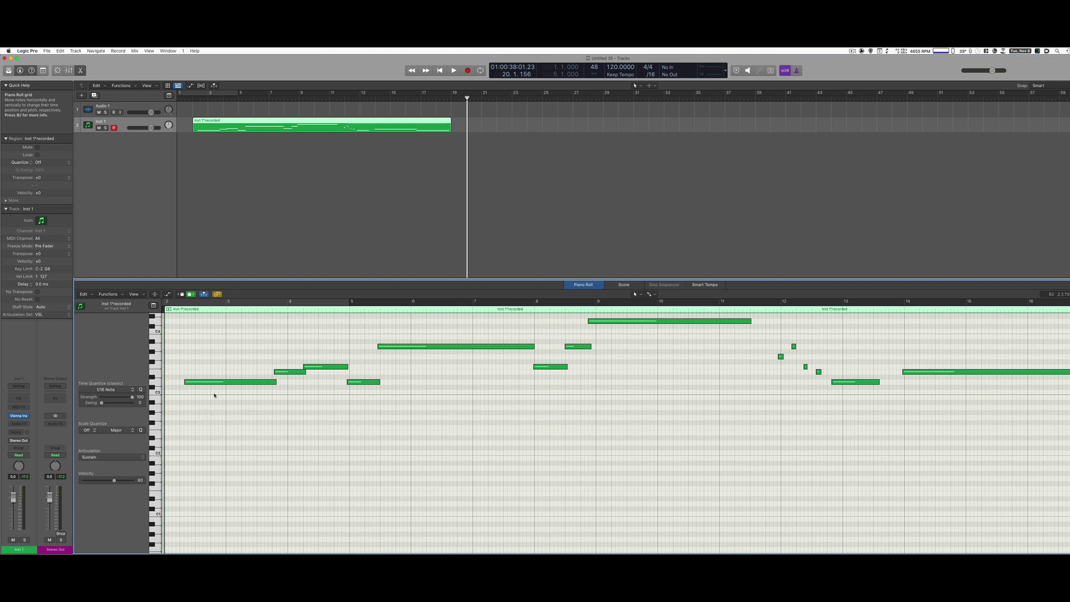
{"action": "left_click", "coordinate": [242, 382]}
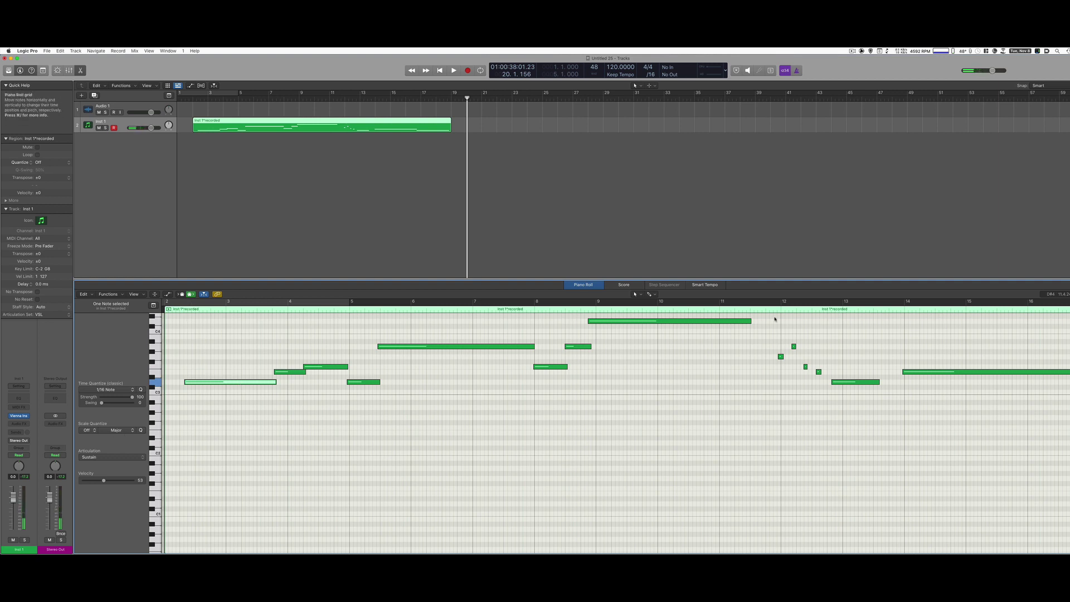
{"action": "left_click", "coordinate": [794, 346]}
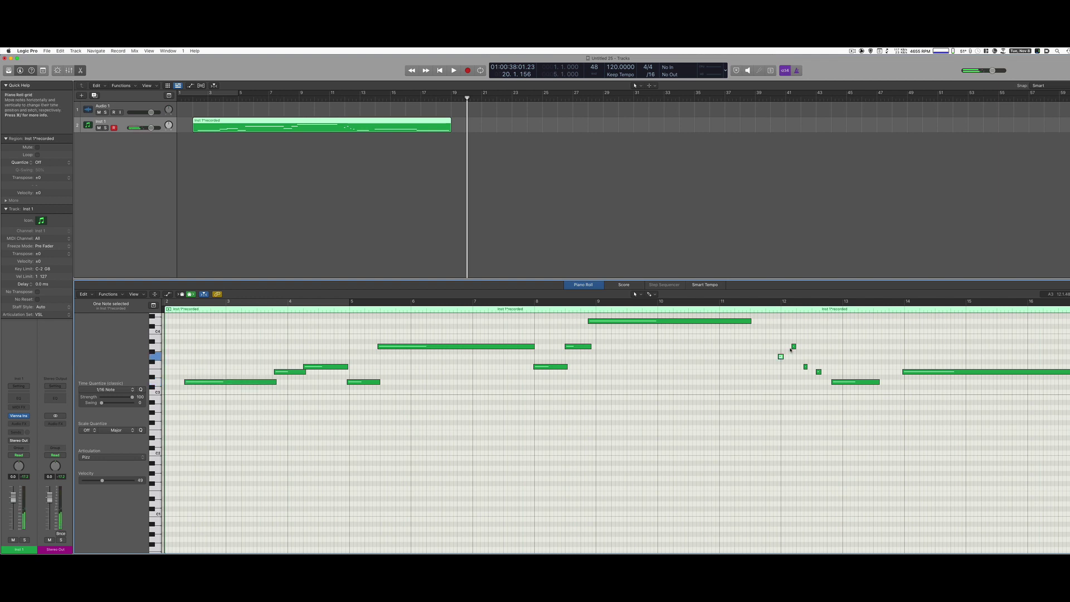
{"action": "left_click", "coordinate": [794, 347]}
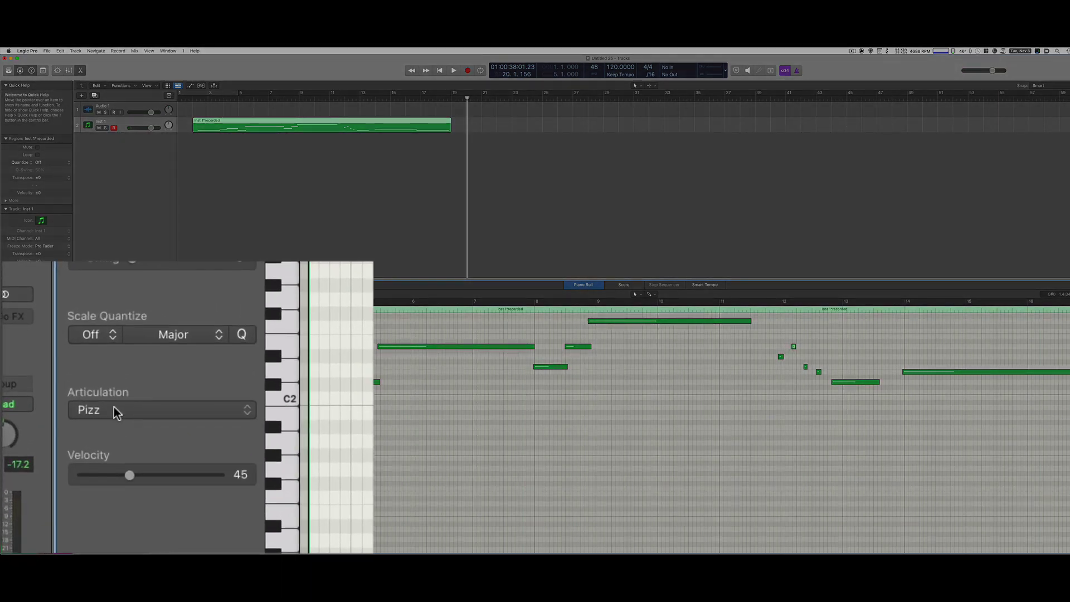
{"action": "left_click", "coordinate": [681, 322]}
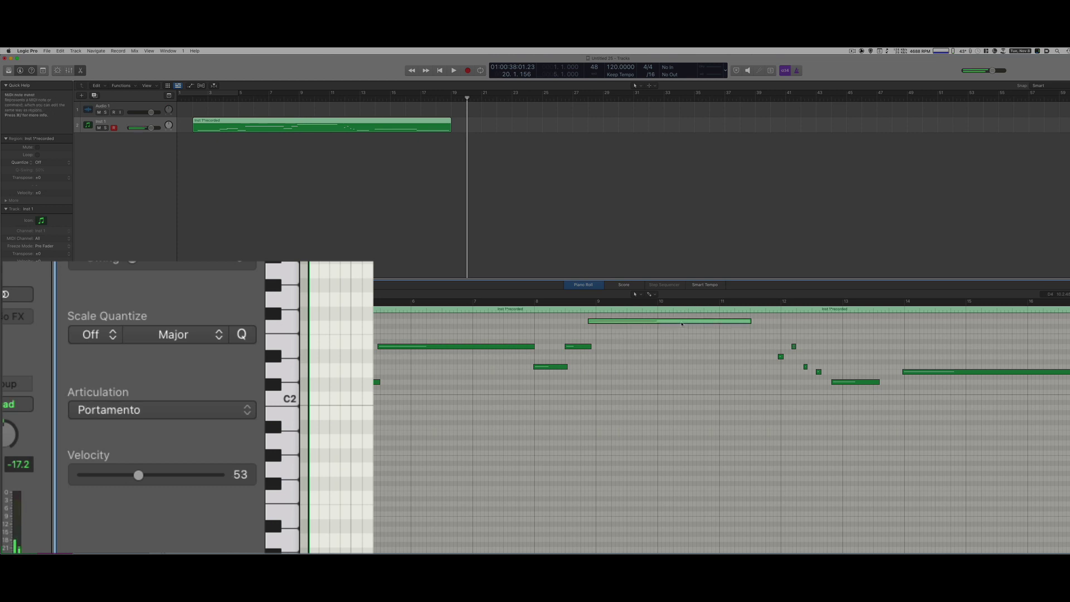
{"action": "left_click", "coordinate": [551, 366]}
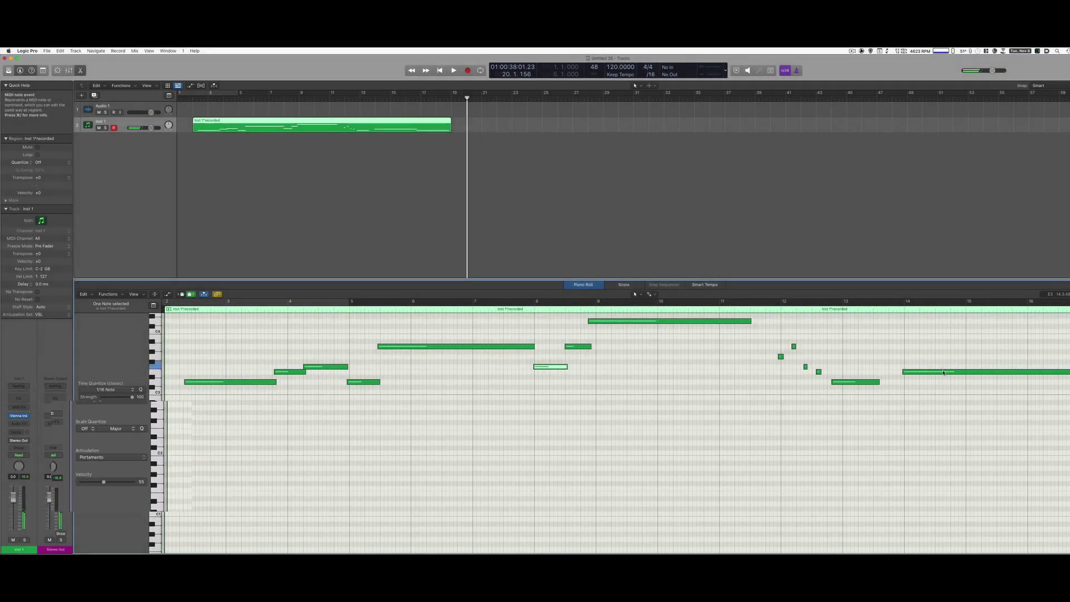
{"action": "left_click", "coordinate": [944, 372]}
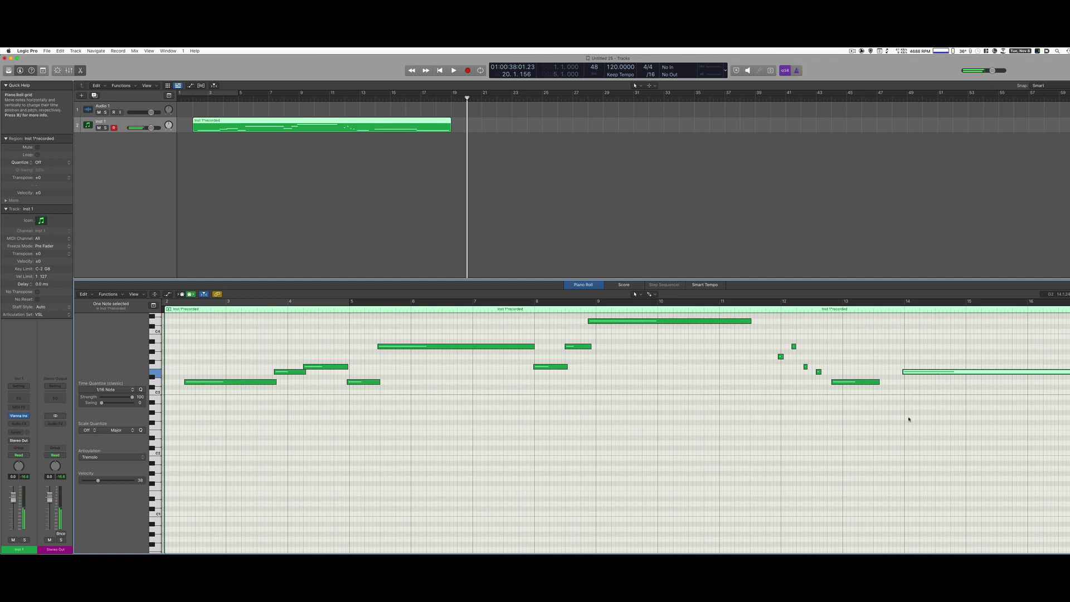
{"action": "left_click", "coordinate": [909, 418]}
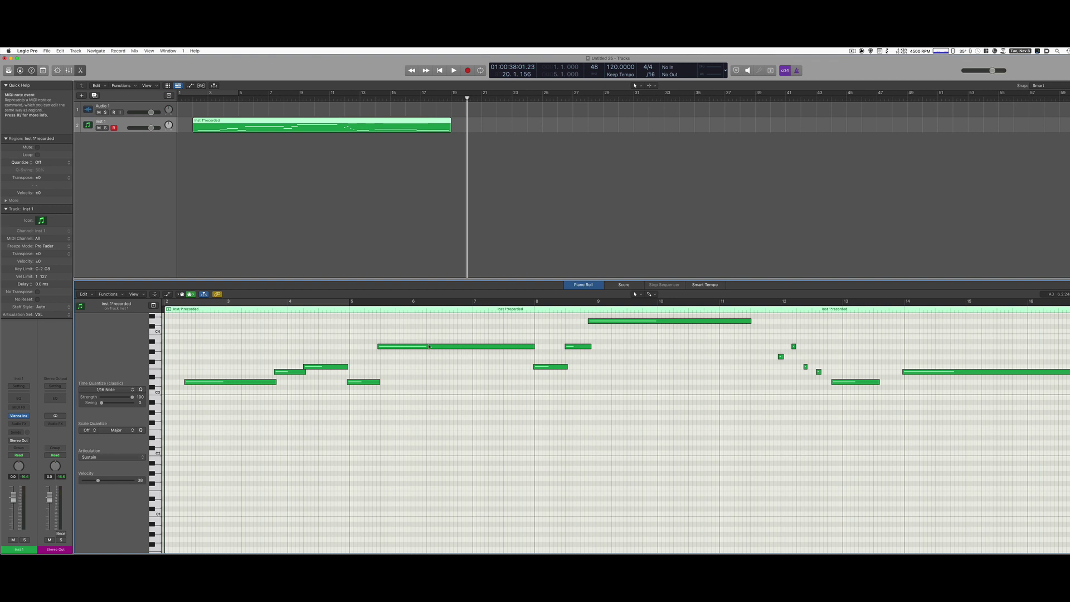
- Switch the long A3 note to Tremolo and play back from bar 2 to hear it
{"action": "mouse_move", "coordinate": [427, 348]}
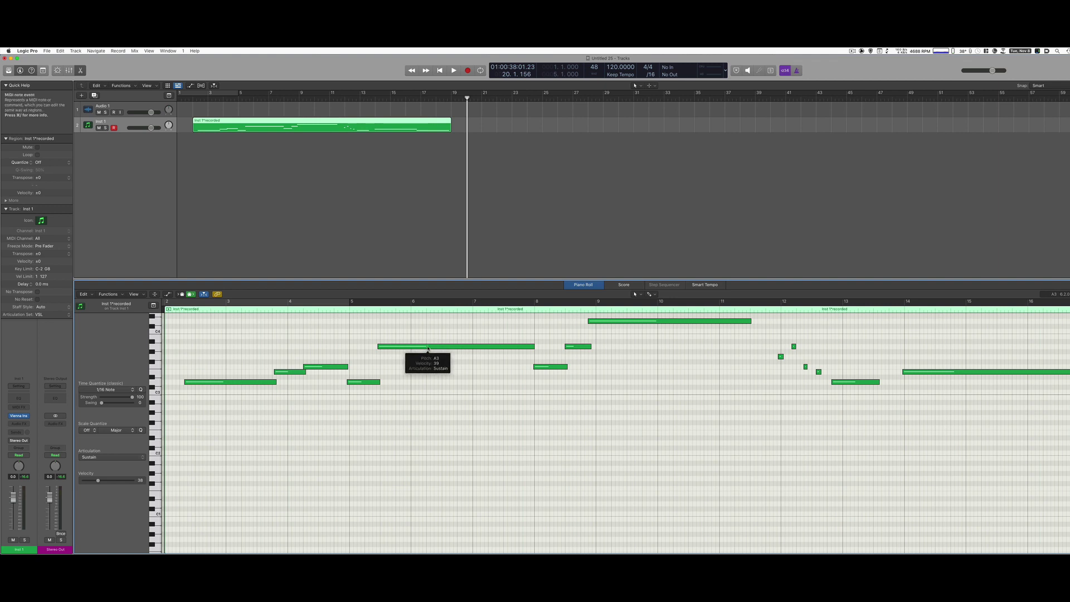
{"action": "left_click", "coordinate": [427, 346]}
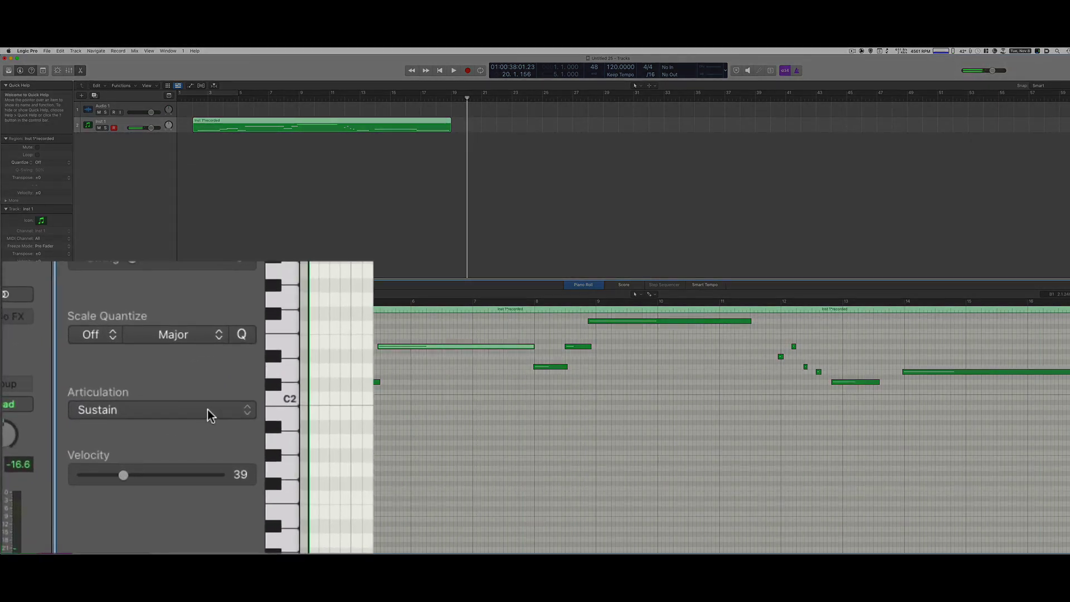
{"action": "left_click", "coordinate": [131, 457]}
{"action": "left_click", "coordinate": [168, 472]}
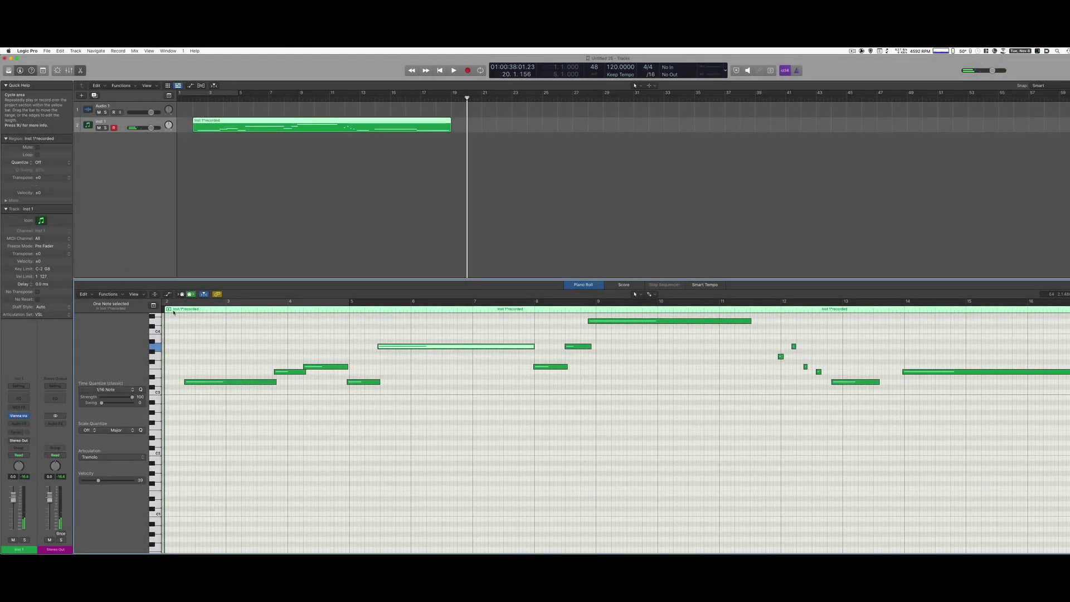
{"action": "left_click", "coordinate": [172, 310]}
{"action": "key", "text": "space"}
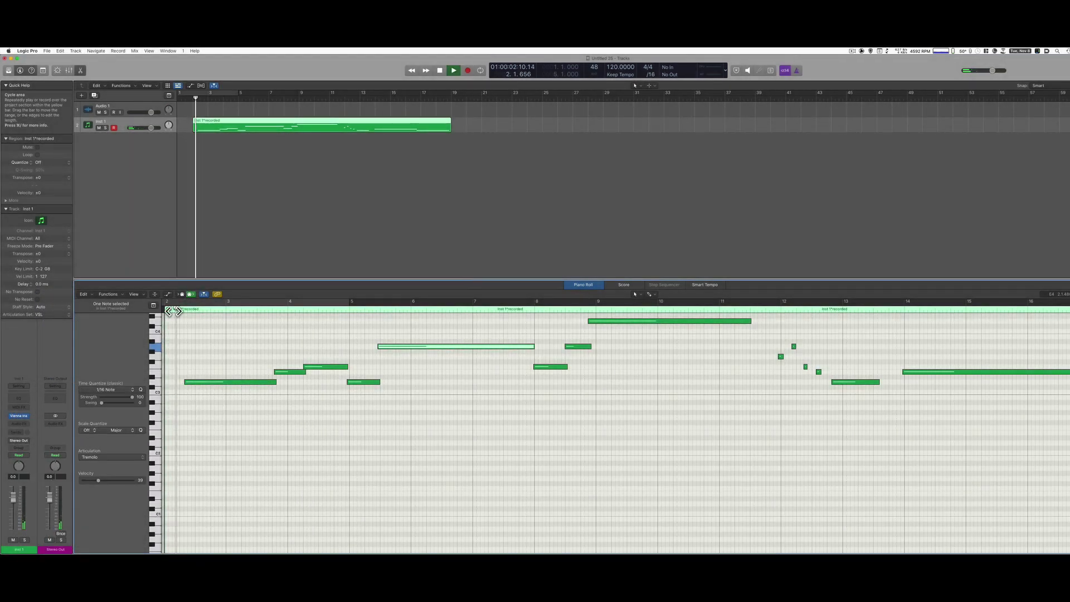
{"action": "left_click", "coordinate": [316, 428]}
{"action": "key", "text": "space"}
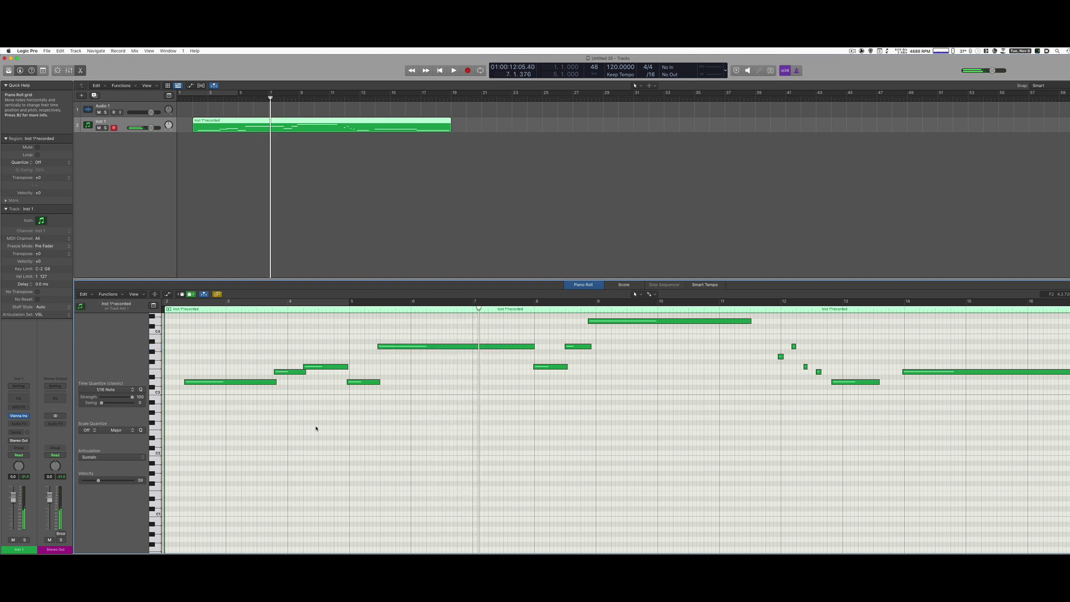